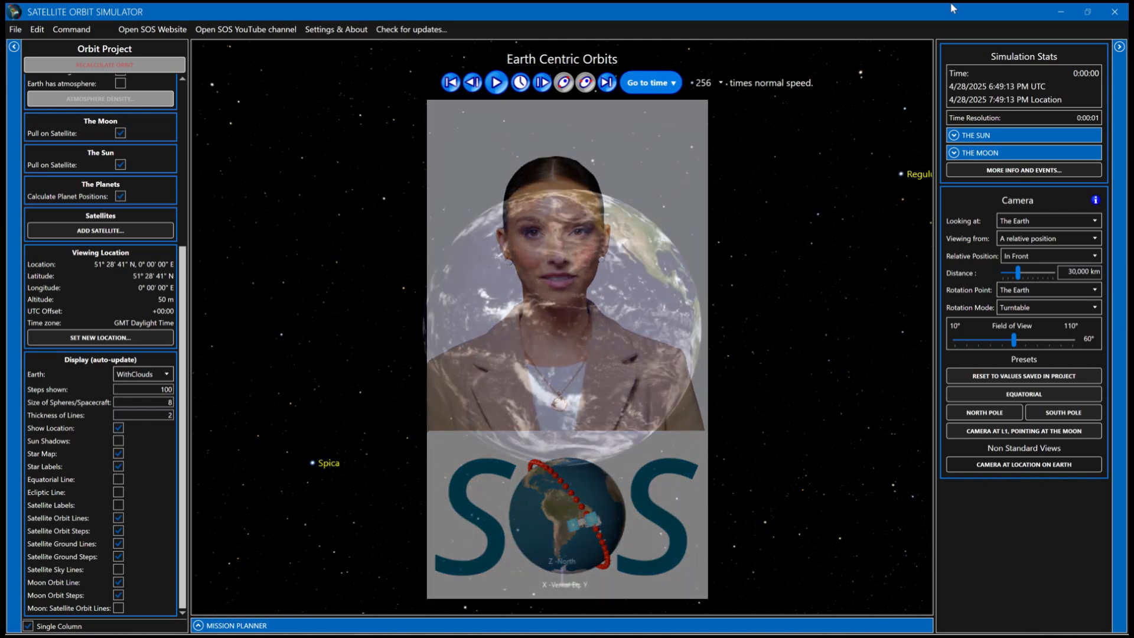
Start a new project without saving the current one
left_click(13, 31)
left_click(28, 42)
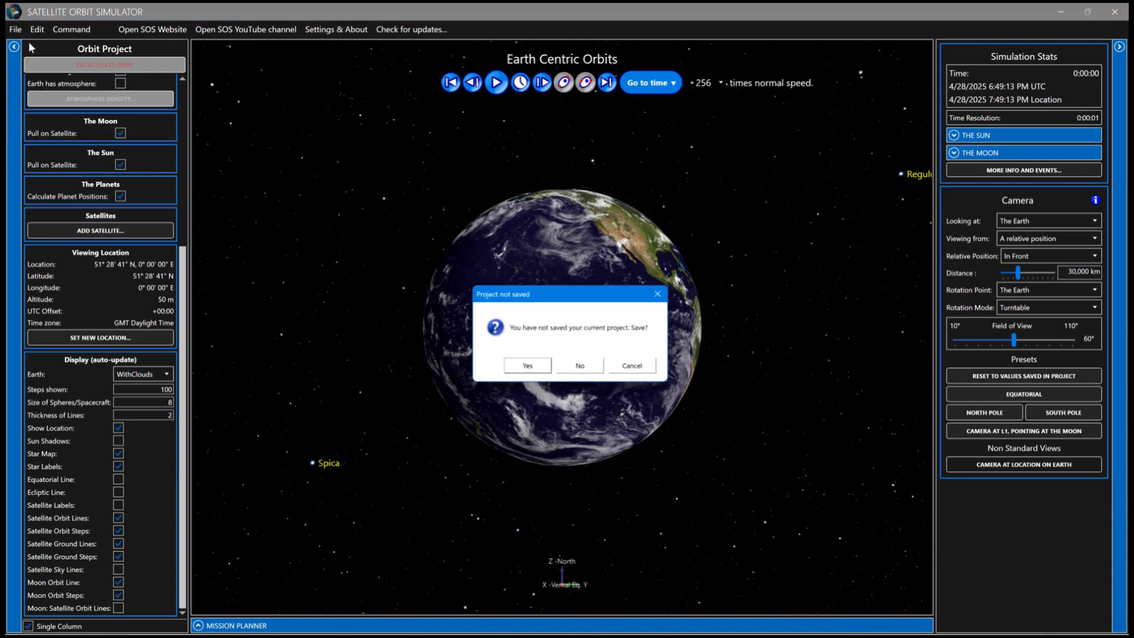
left_click(580, 366)
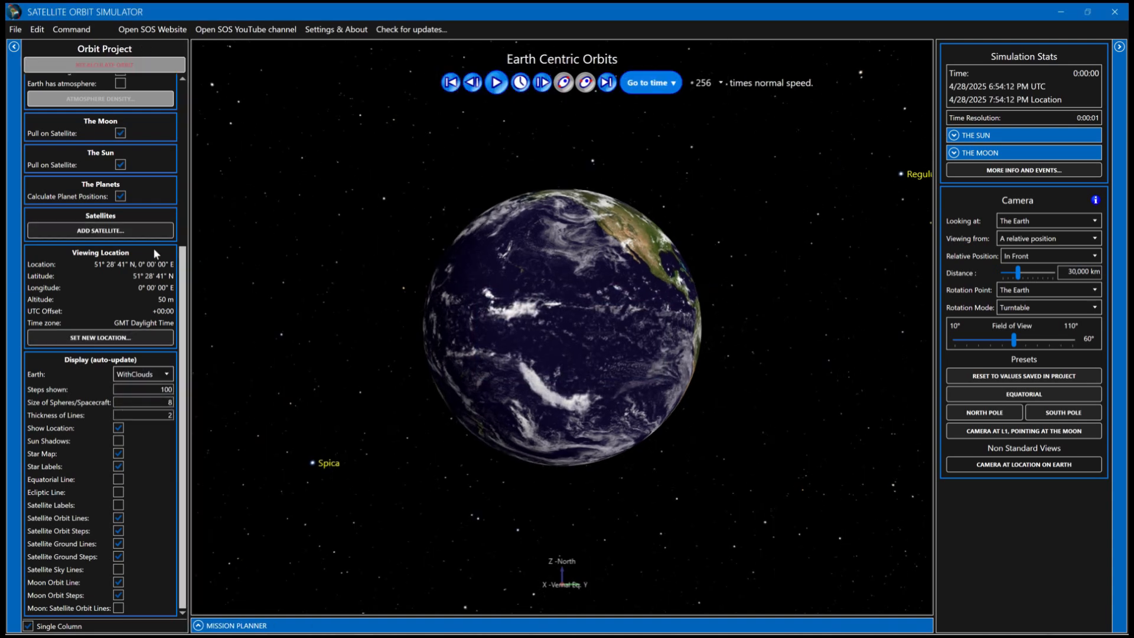
Add a satellite by parking orbit insertion at latitude 0° with an inclination of 0°, and calculate its orbit
left_click(126, 230)
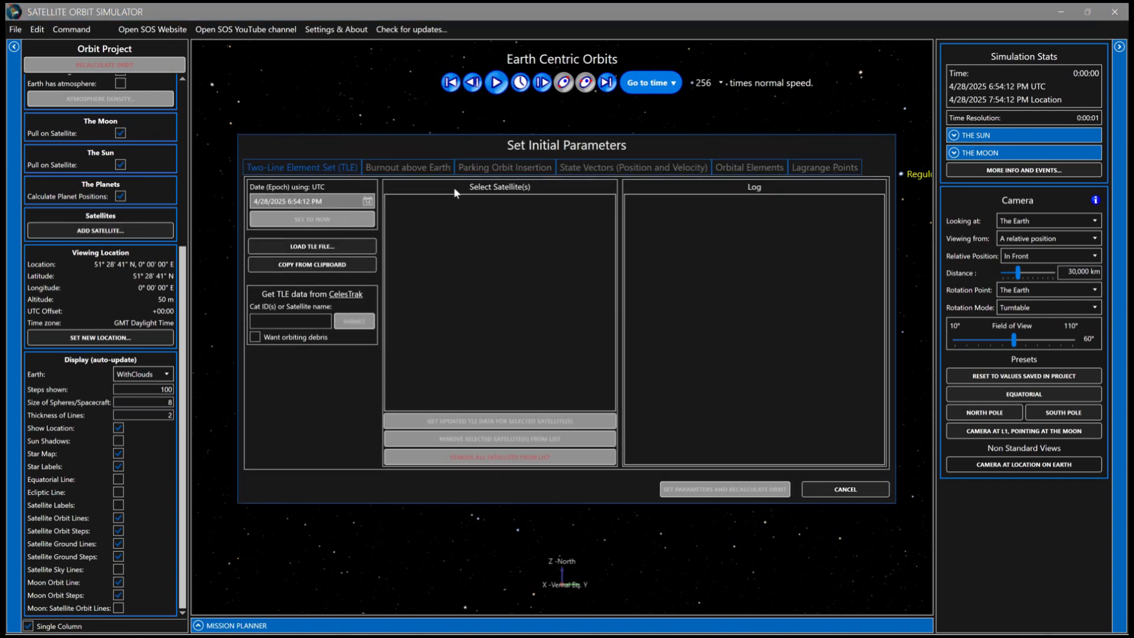
left_click(471, 170)
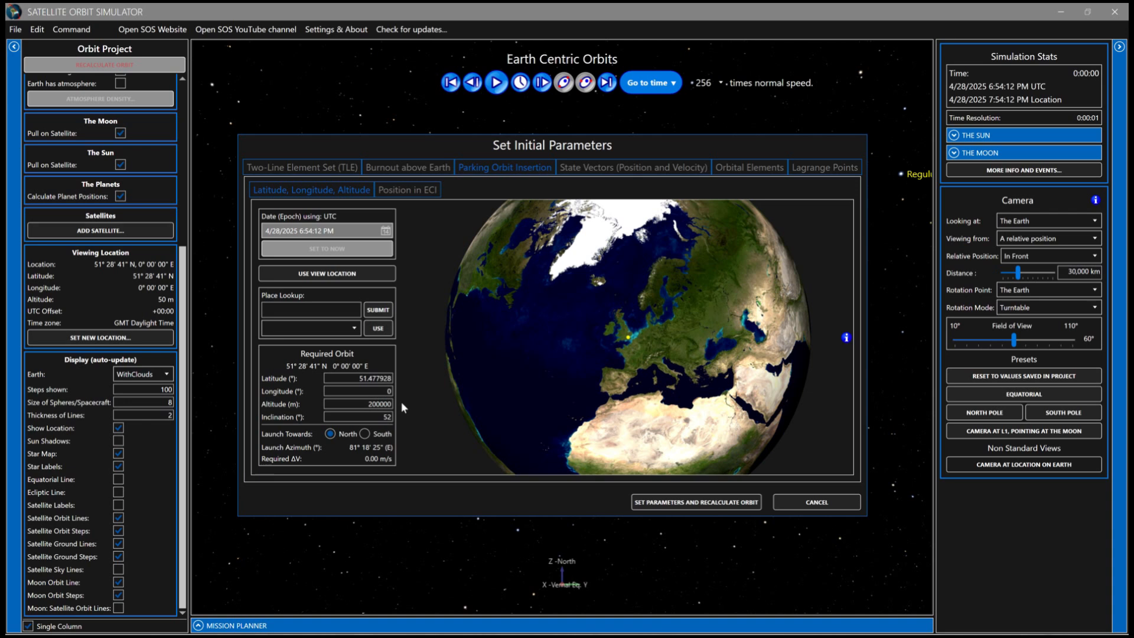
left_click_drag(350, 381, 417, 381)
type("0")
key("Tab")
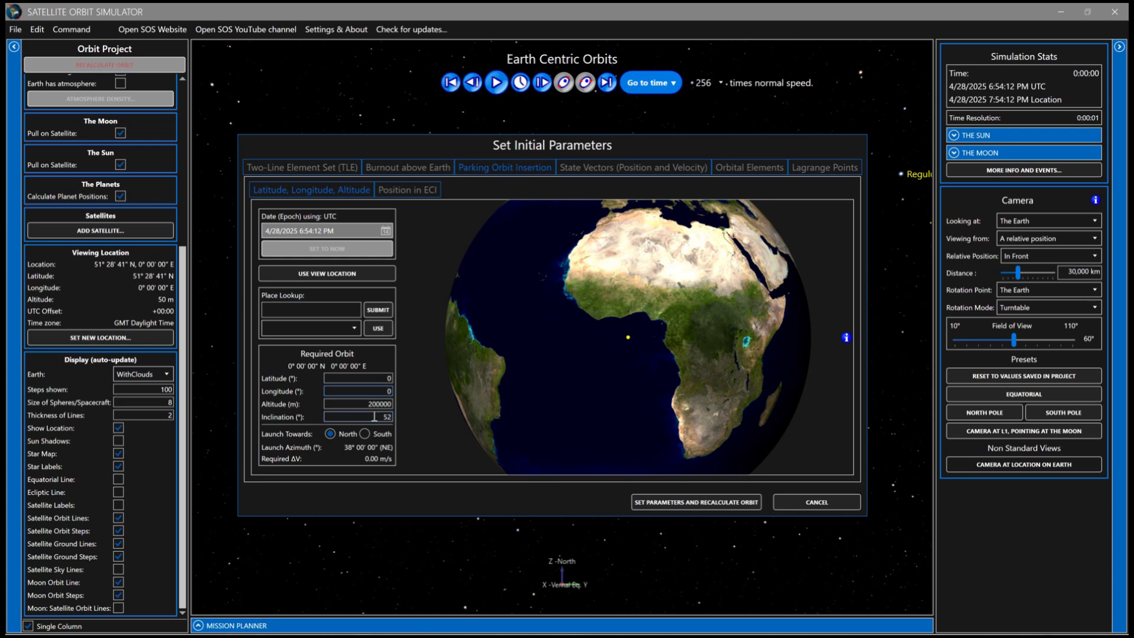
left_click_drag(377, 417, 395, 420)
type("0")
left_click(644, 503)
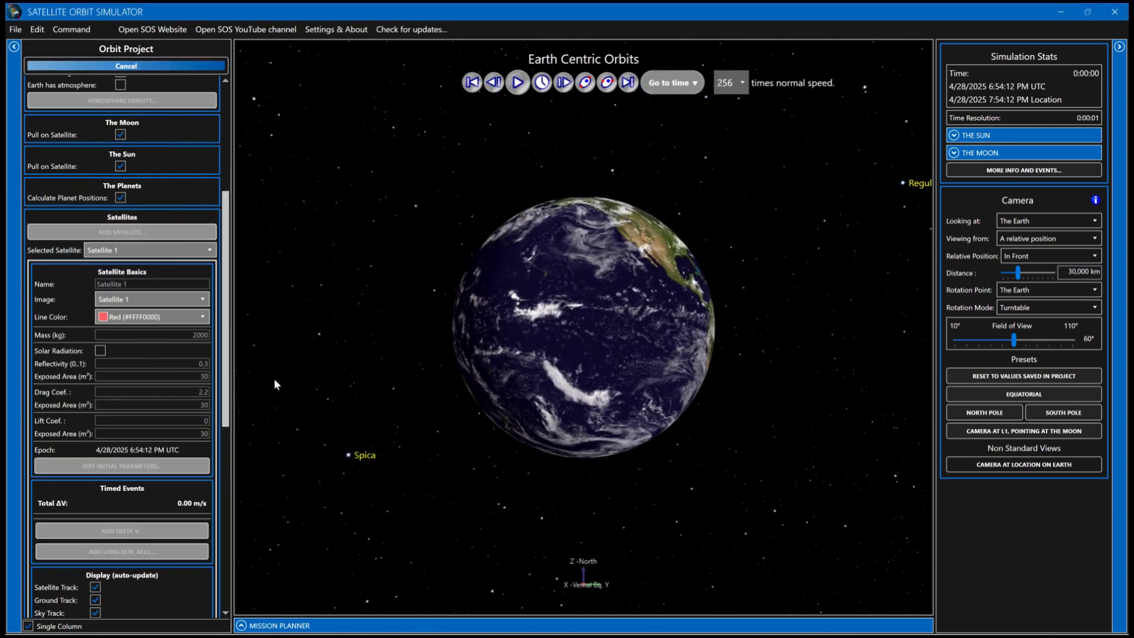
Change the satellite's image to Red Ball
left_click_drag(228, 299, 231, 382)
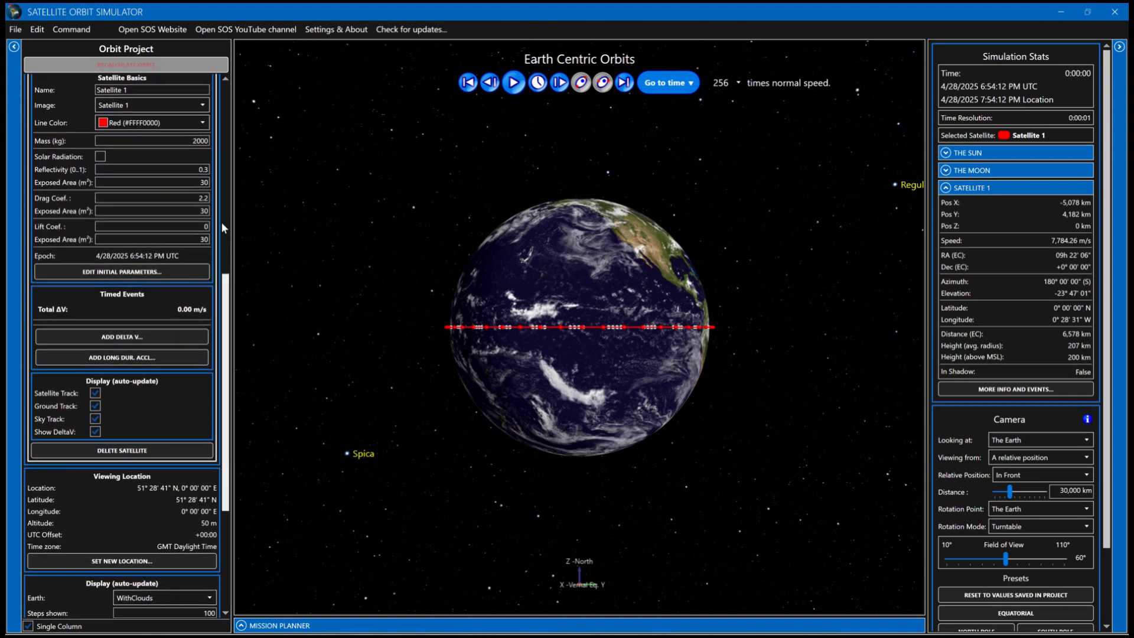
left_click(203, 106)
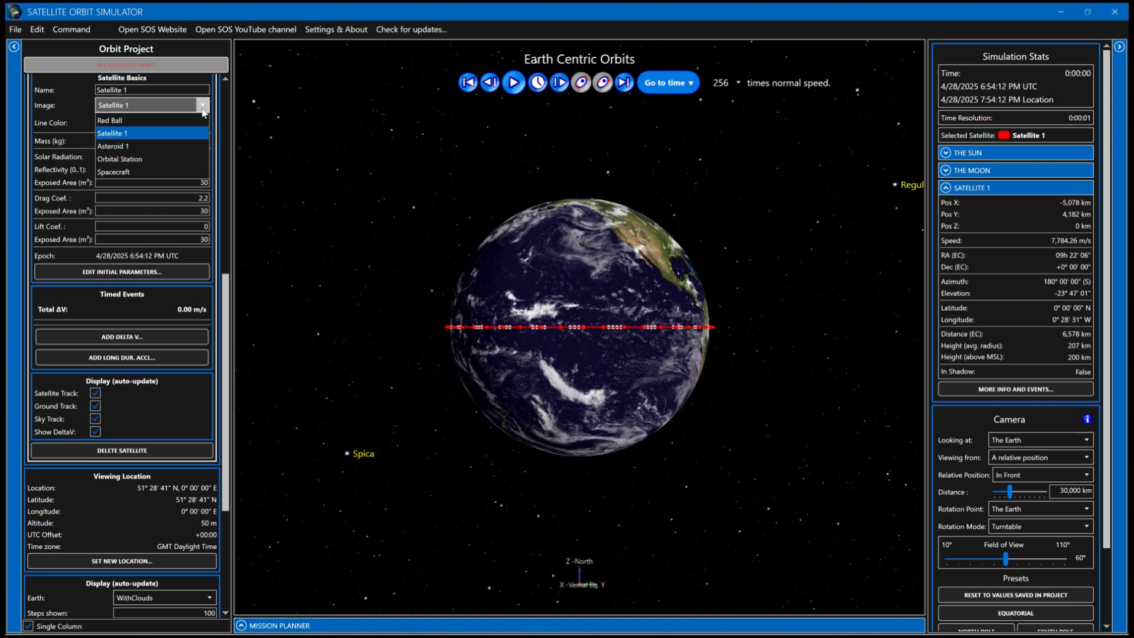
left_click(136, 119)
Hide the satellite's ground track and show the equatorial line in the display
left_click(95, 406)
left_click_drag(221, 486, 223, 561)
left_click(118, 506)
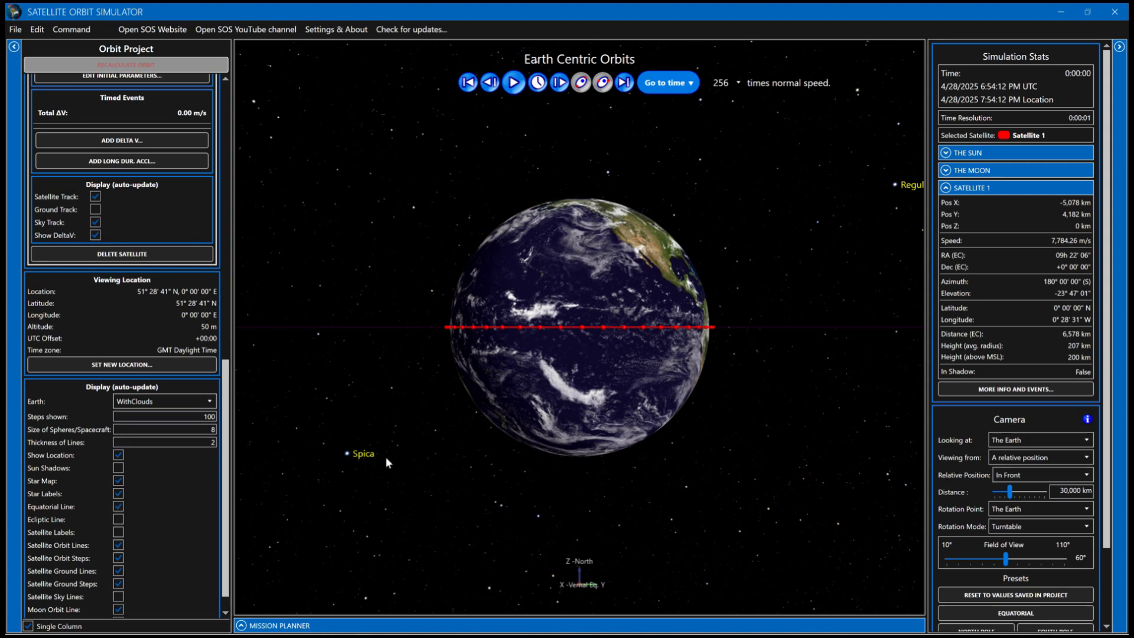
Set the camera's viewing position to Not controlled and rotate the Earth until the satellite over Africa faces the viewer
left_click(1090, 459)
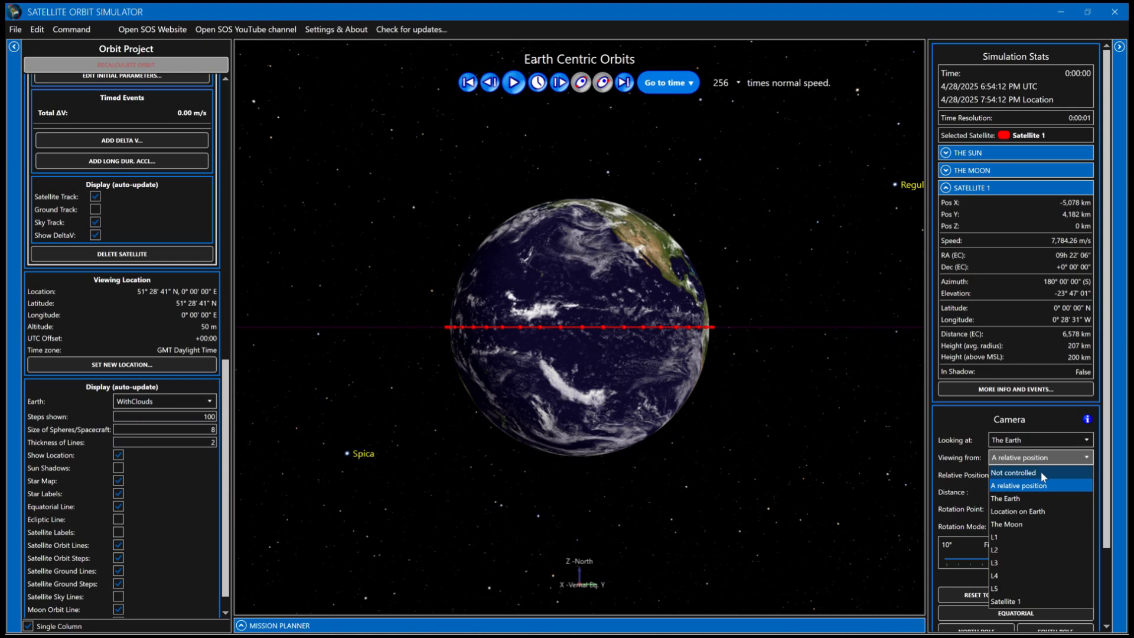
left_click(1041, 471)
left_click_drag(701, 342, 540, 339)
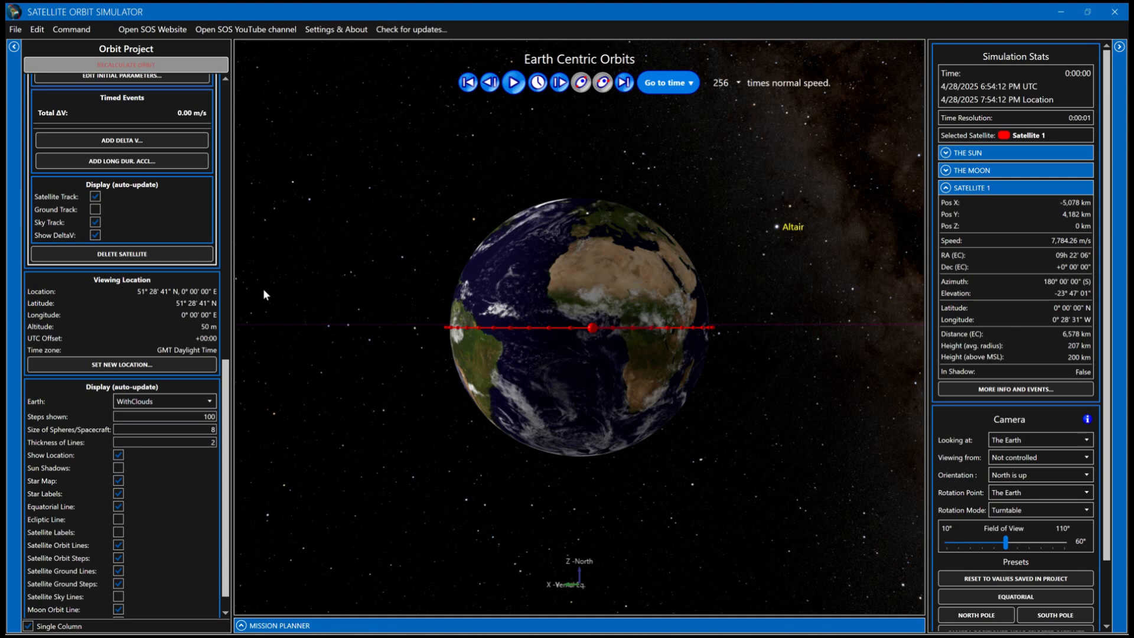
Open the satellite's initial parameters and set the parking orbit's latitude to 30°
left_click_drag(228, 366, 230, 325)
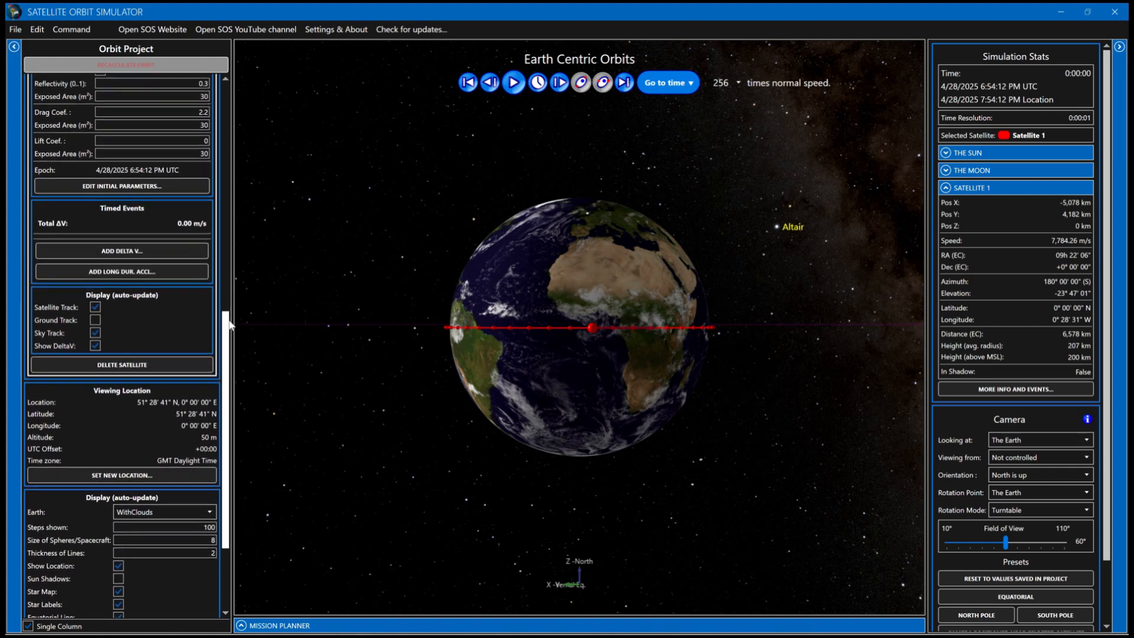
left_click(122, 187)
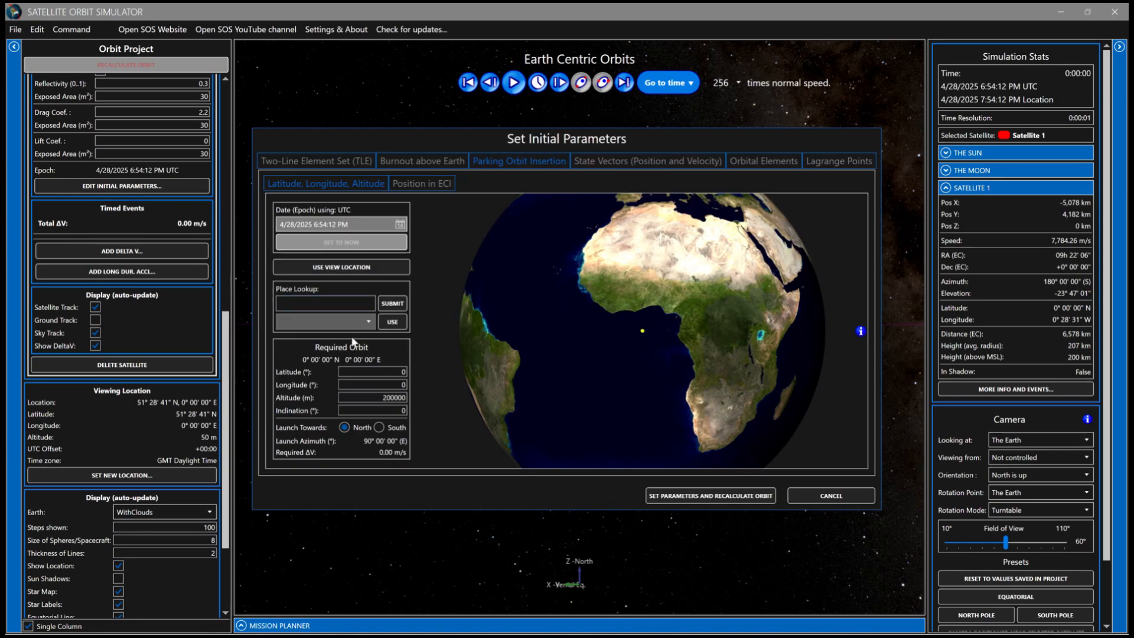
left_click(394, 372)
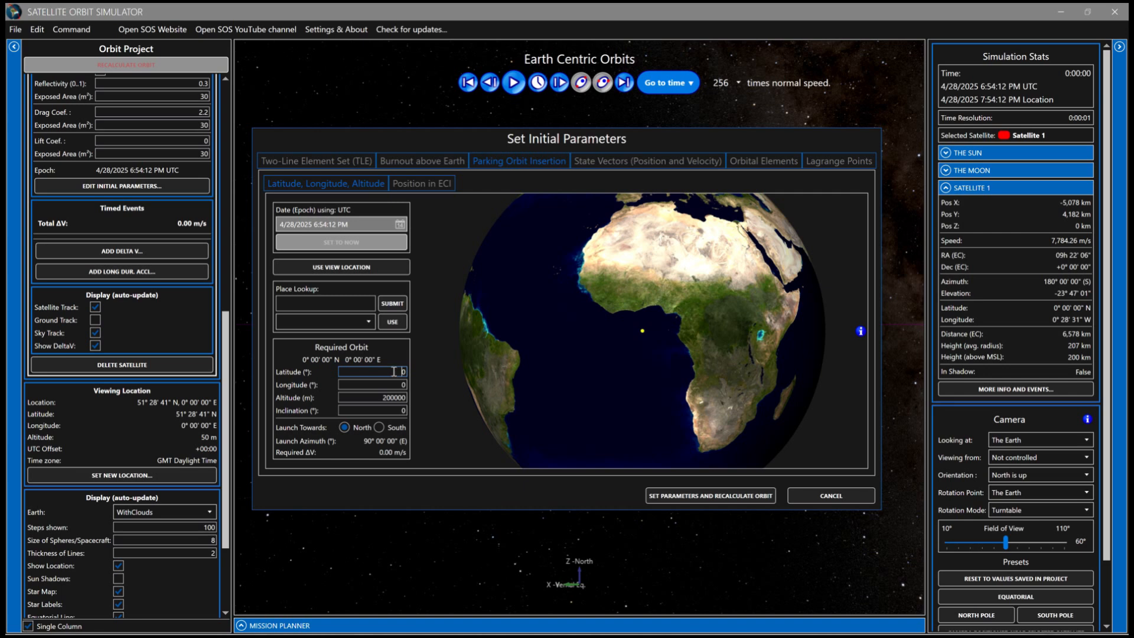
type("3")
key("Tab")
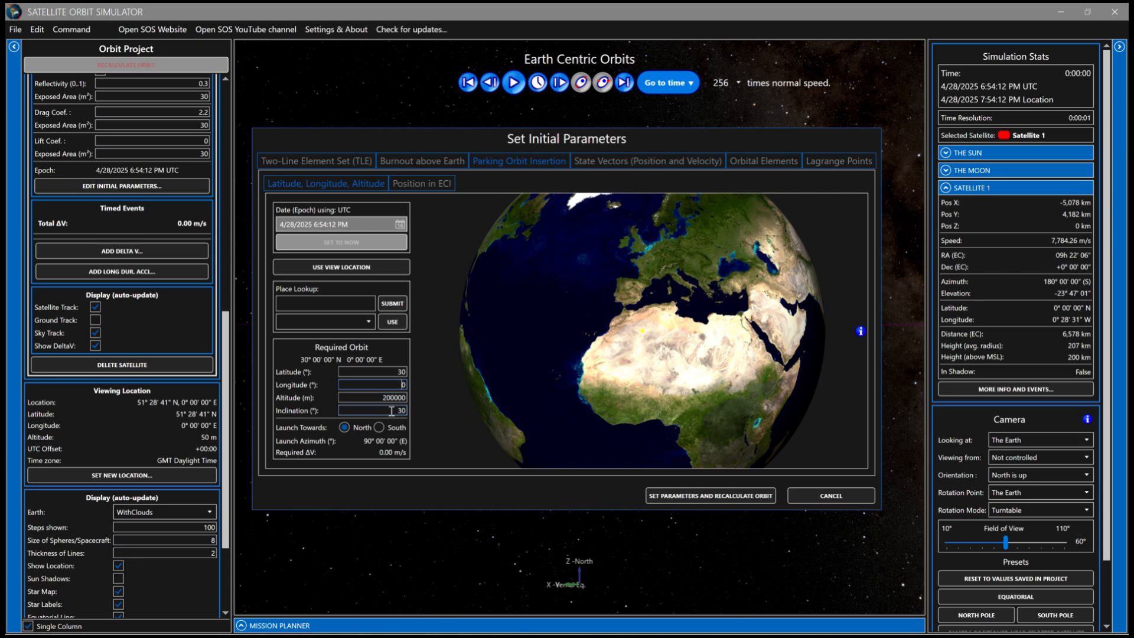
Set the orbit's inclination to 40° with the launch towards North, and recalculate the orbit
type("40")
key("Tab")
left_click(376, 425)
left_click(345, 426)
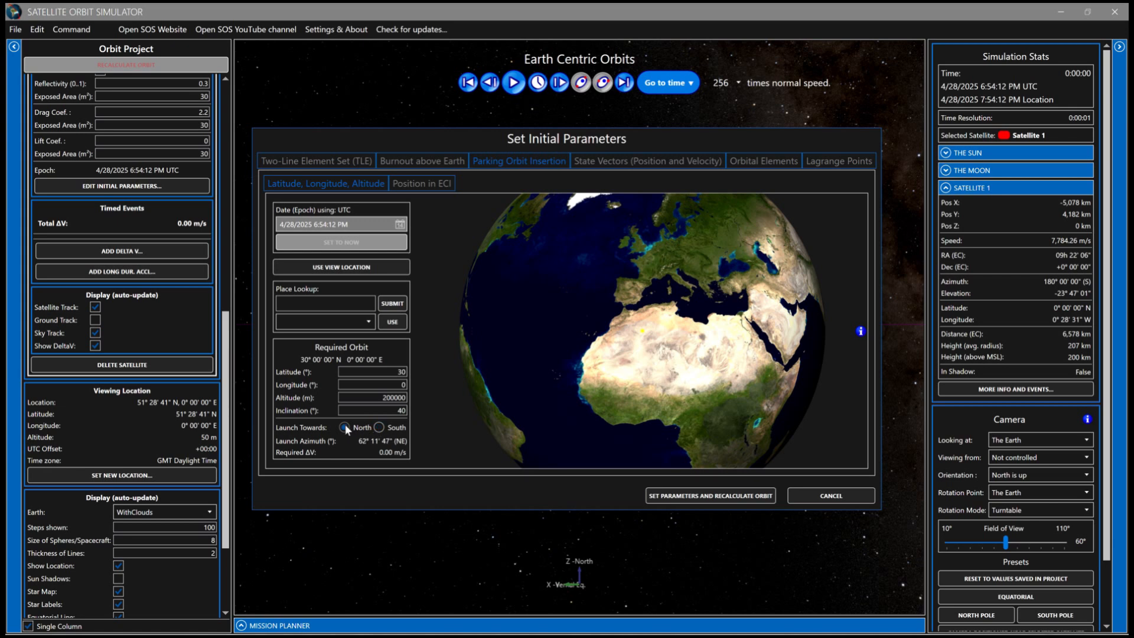
left_click(380, 426)
left_click(344, 428)
left_click(681, 497)
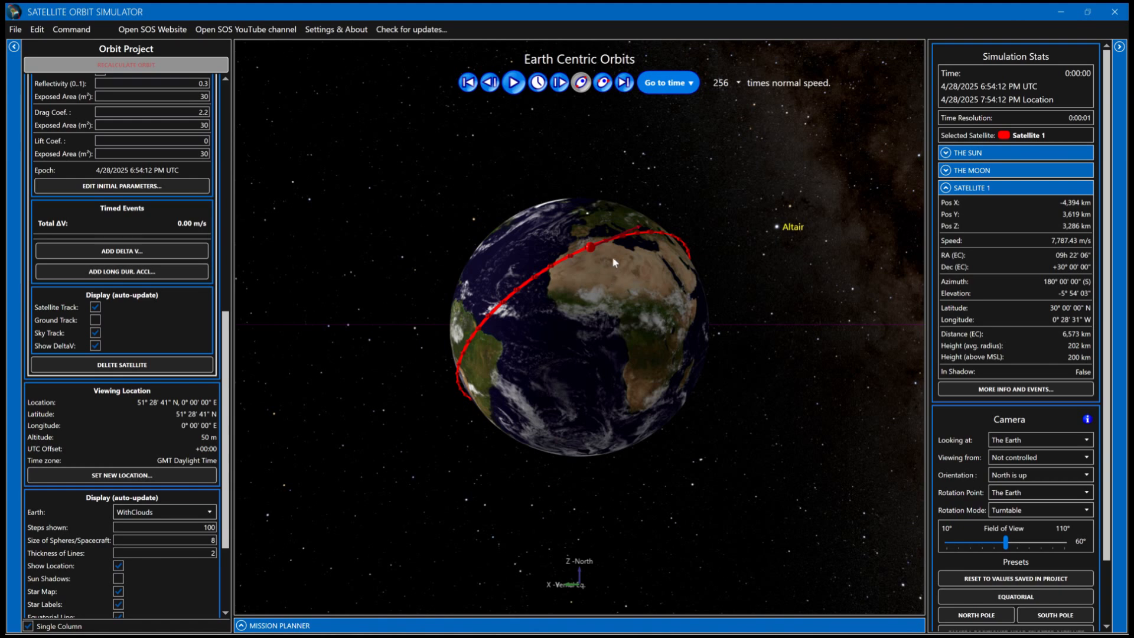
Review the satellite's orbital elements and events, and inspect its position data at the descending node
left_click(1019, 388)
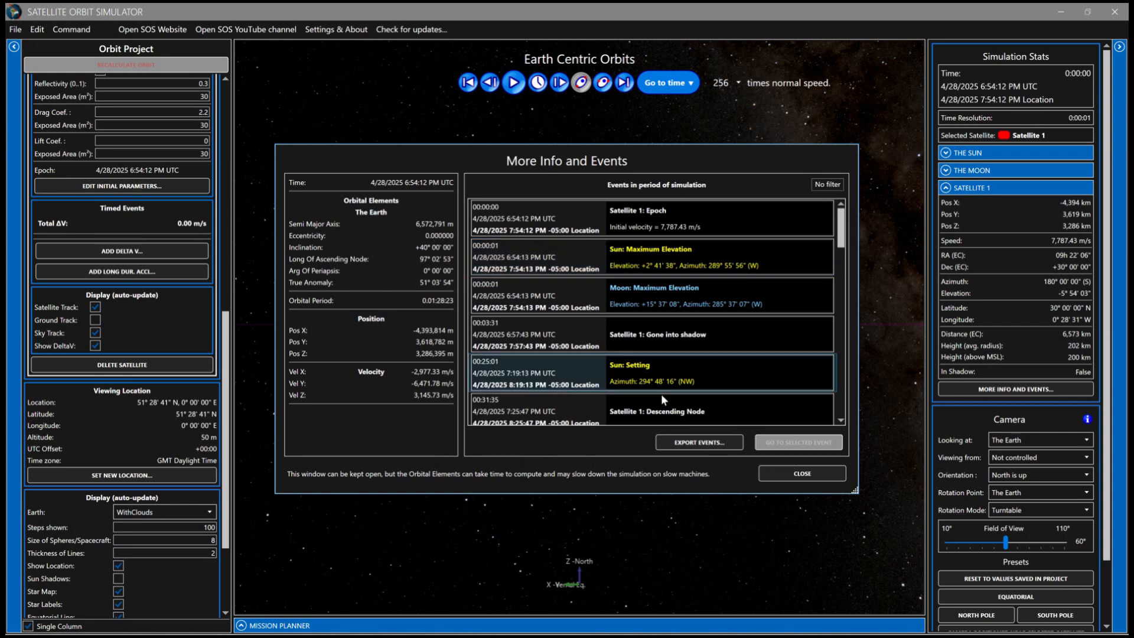
left_click(601, 88)
right_click_drag(635, 261, 474, 259)
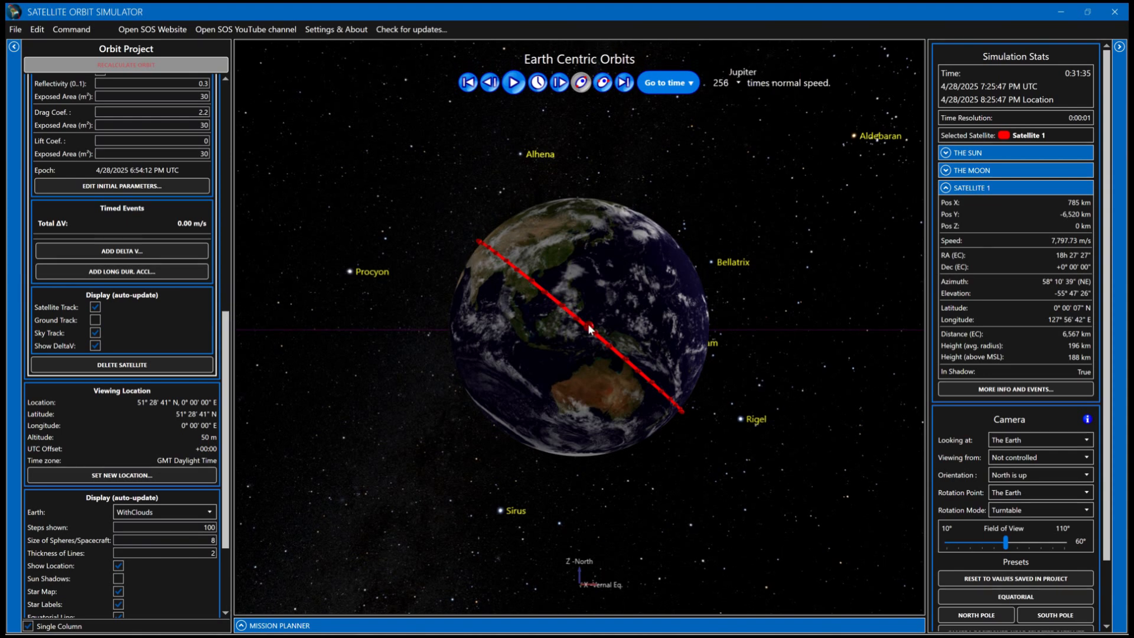
mouse_move(593, 325)
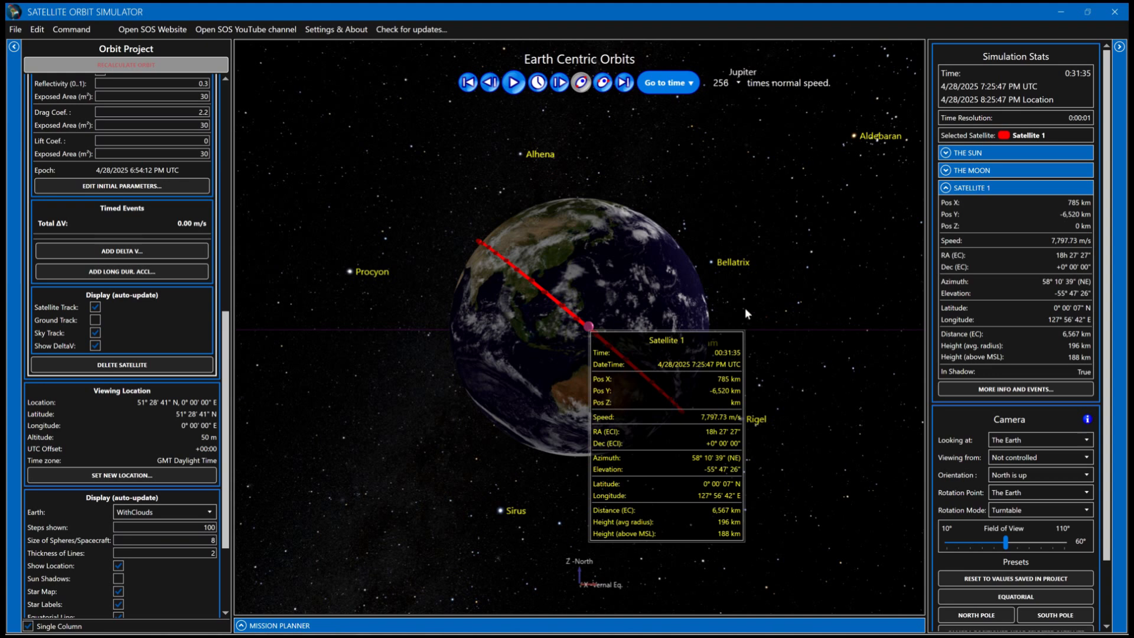
Advance the simulation to the satellite's ascending node at 1:15:41 and inspect its position data over South America
left_click(605, 84)
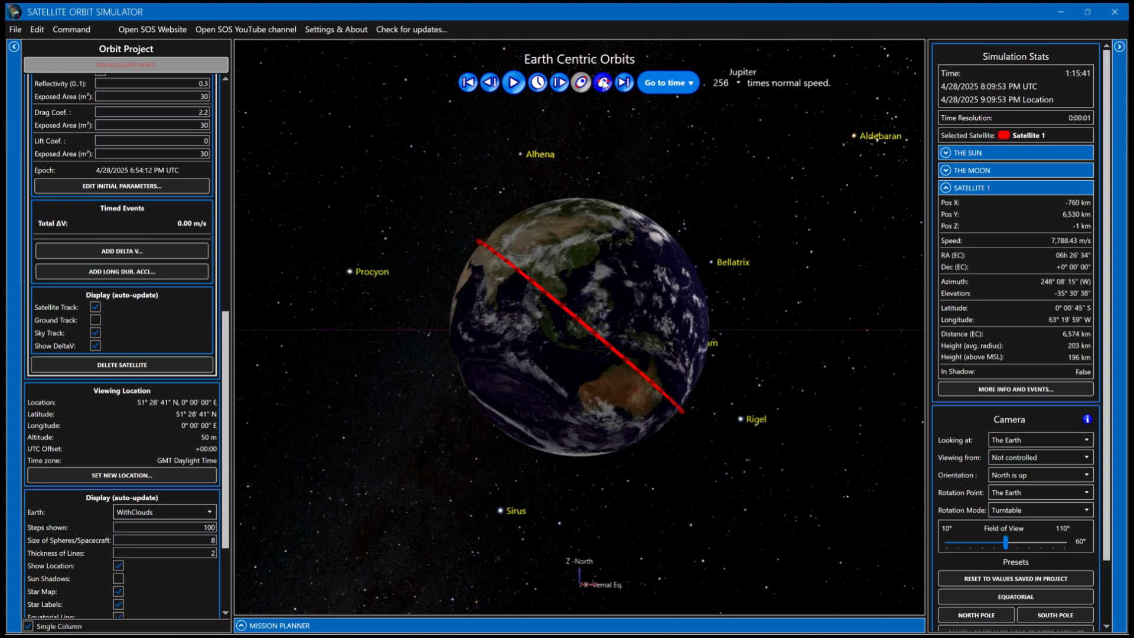
right_click_drag(455, 315, 661, 313)
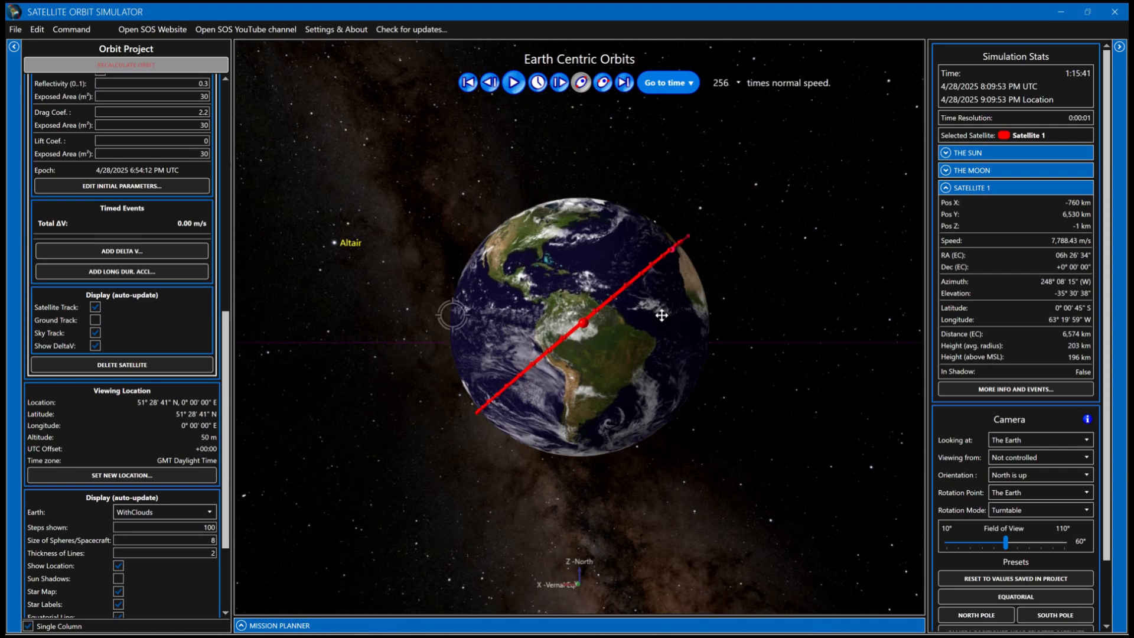
mouse_move(584, 334)
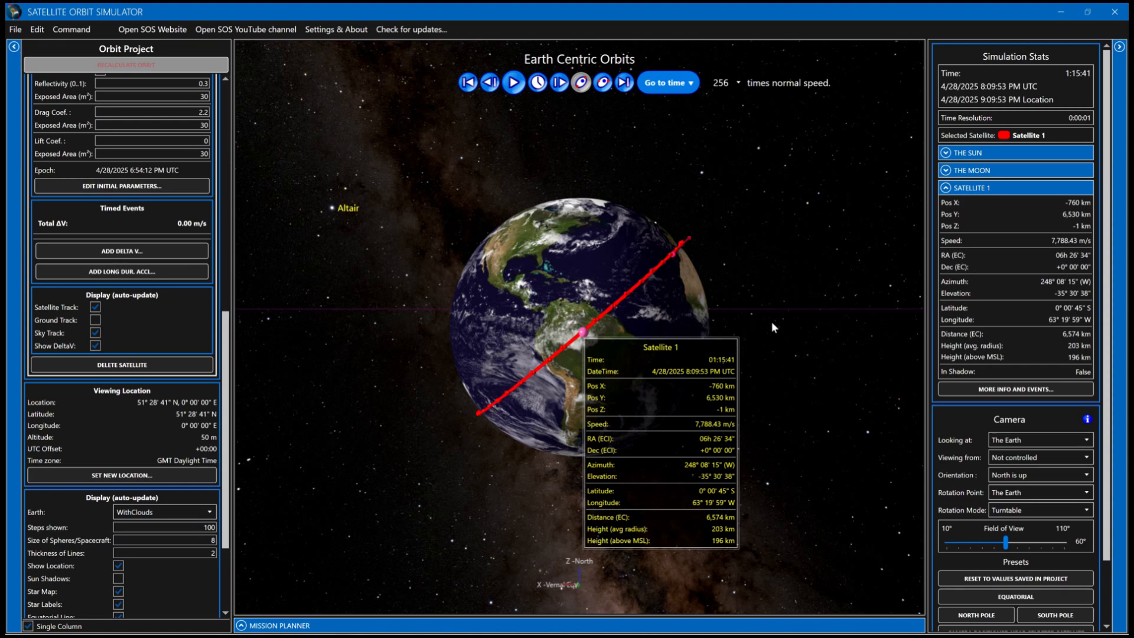
right_click_drag(658, 335, 656, 332)
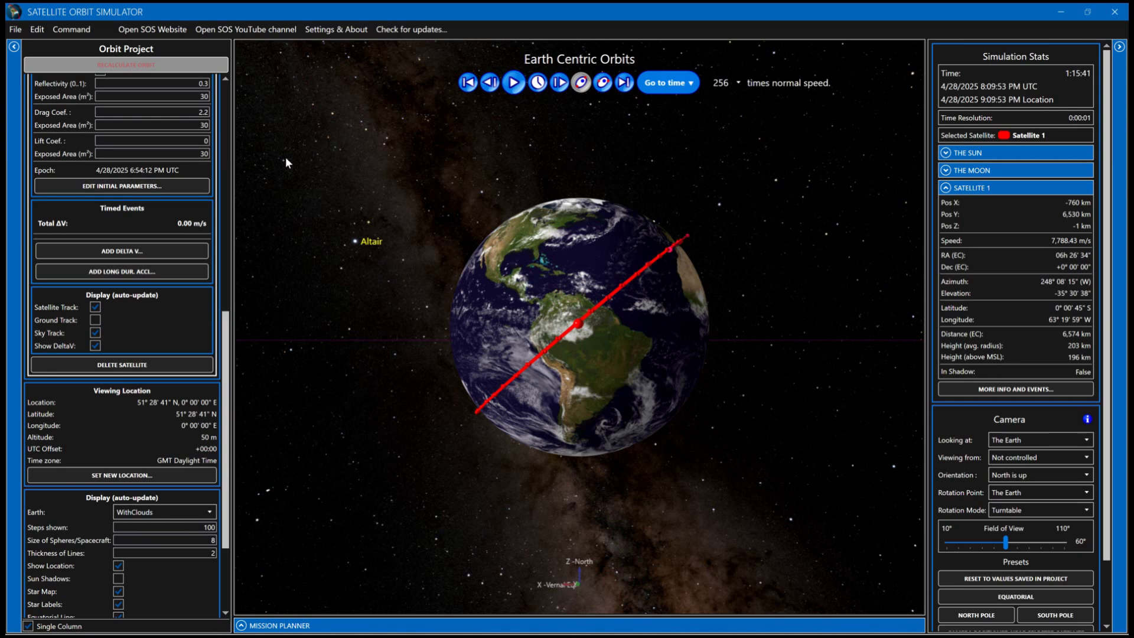
Add an Earth-centric Delta V at 01:15:41 that changes the satellite's inclination to 0°, and recalculate the orbit
left_click(149, 250)
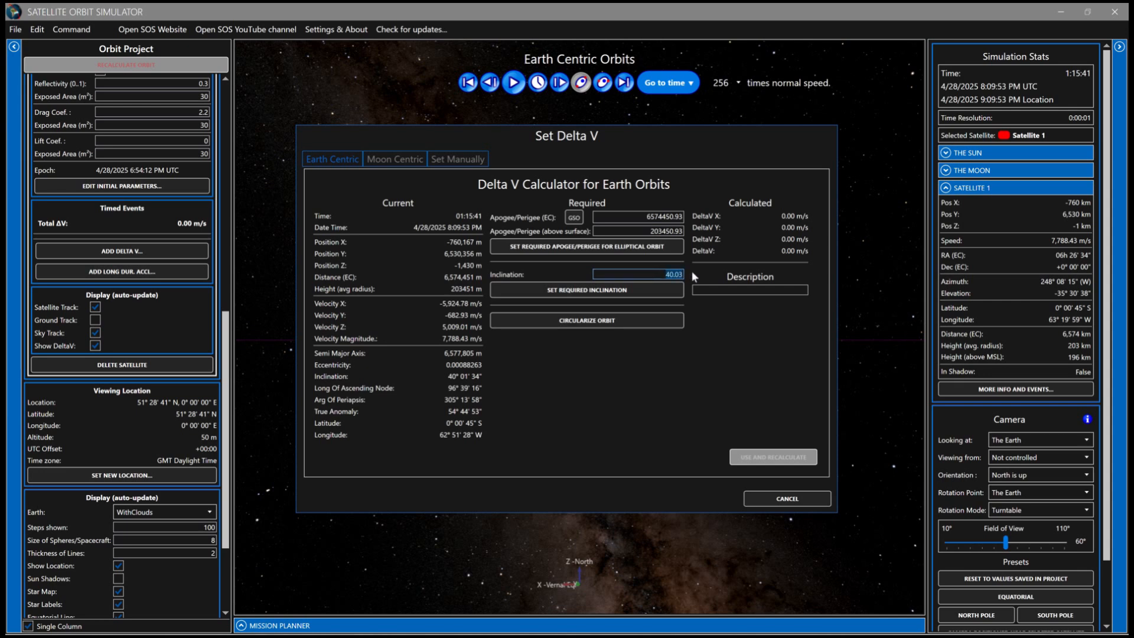
type("0")
left_click(629, 289)
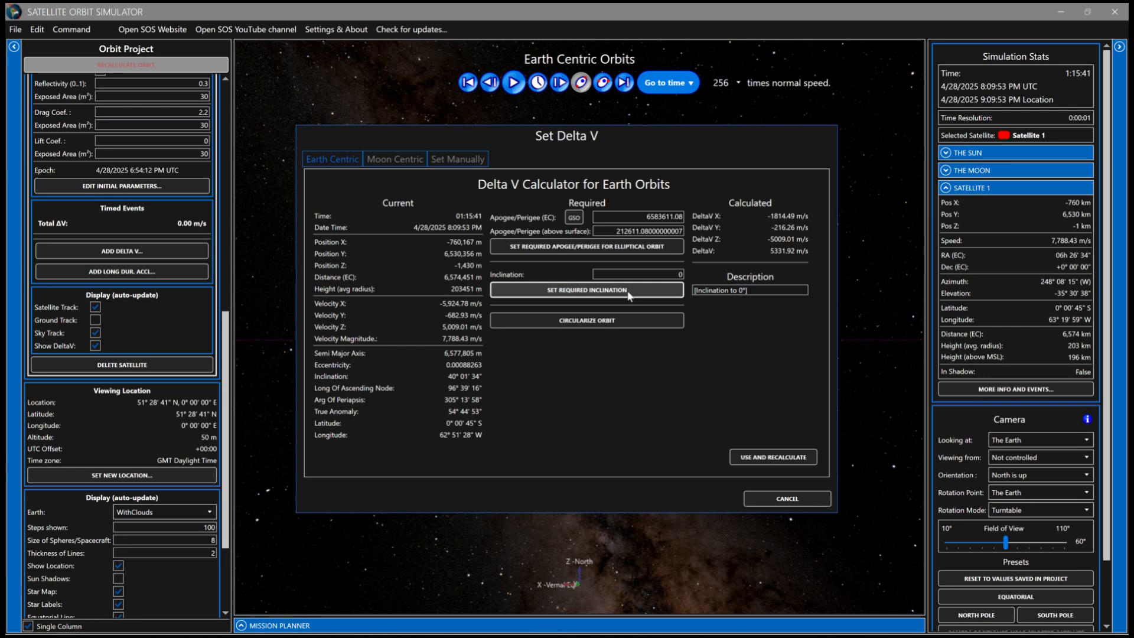
left_click(754, 459)
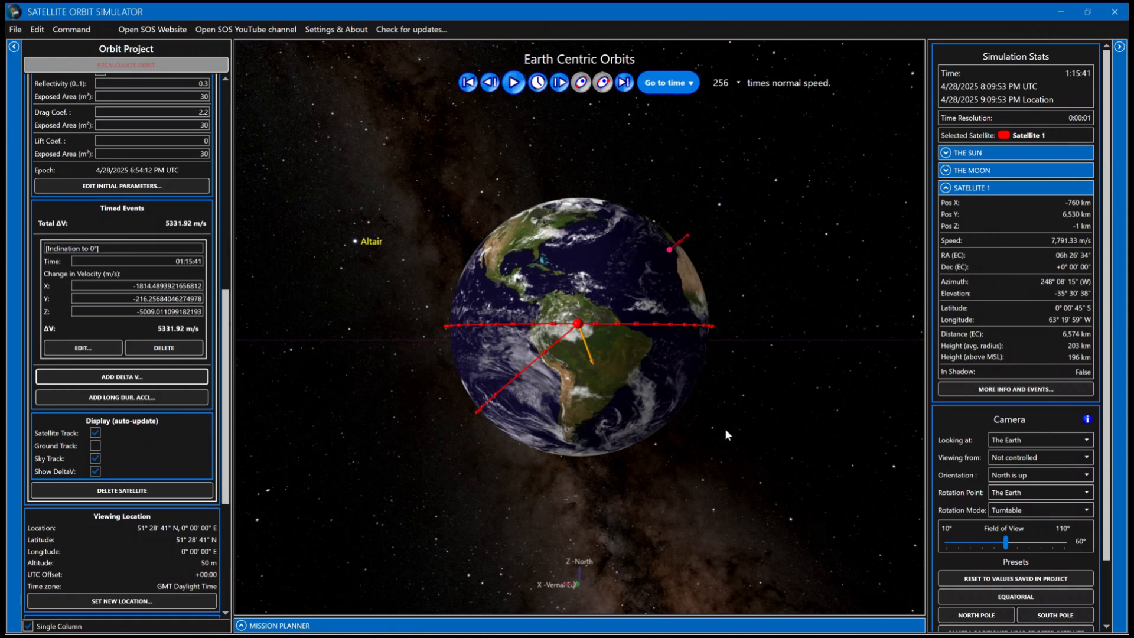
Play the simulation from its start at 1024 times normal speed, and replay it from the beginning
right_click_drag(670, 381, 672, 383)
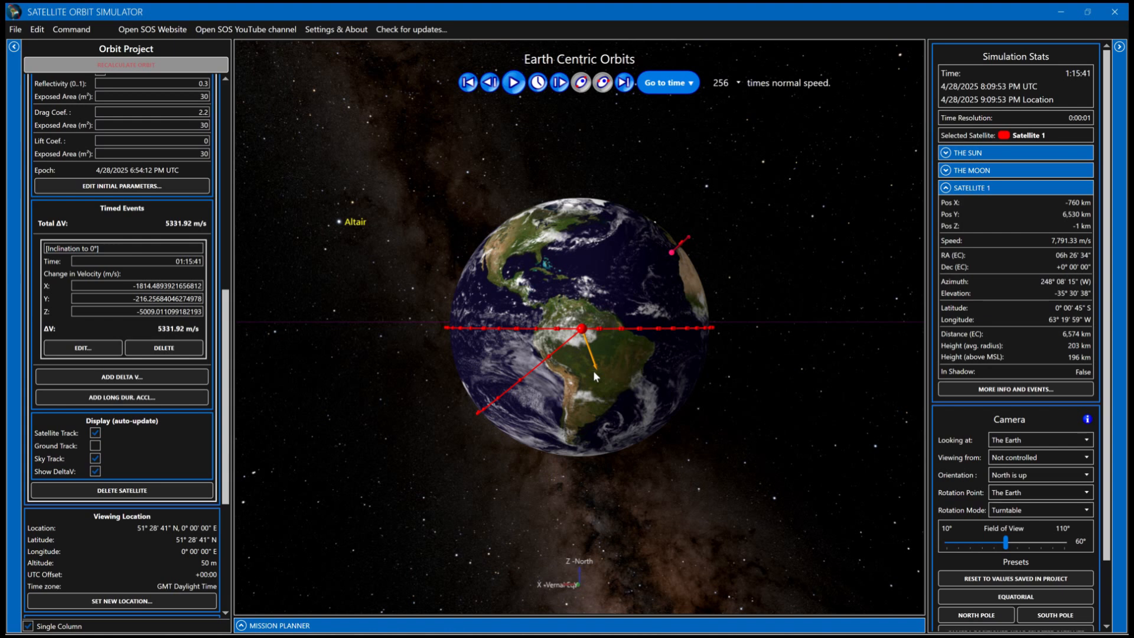
left_click(468, 83)
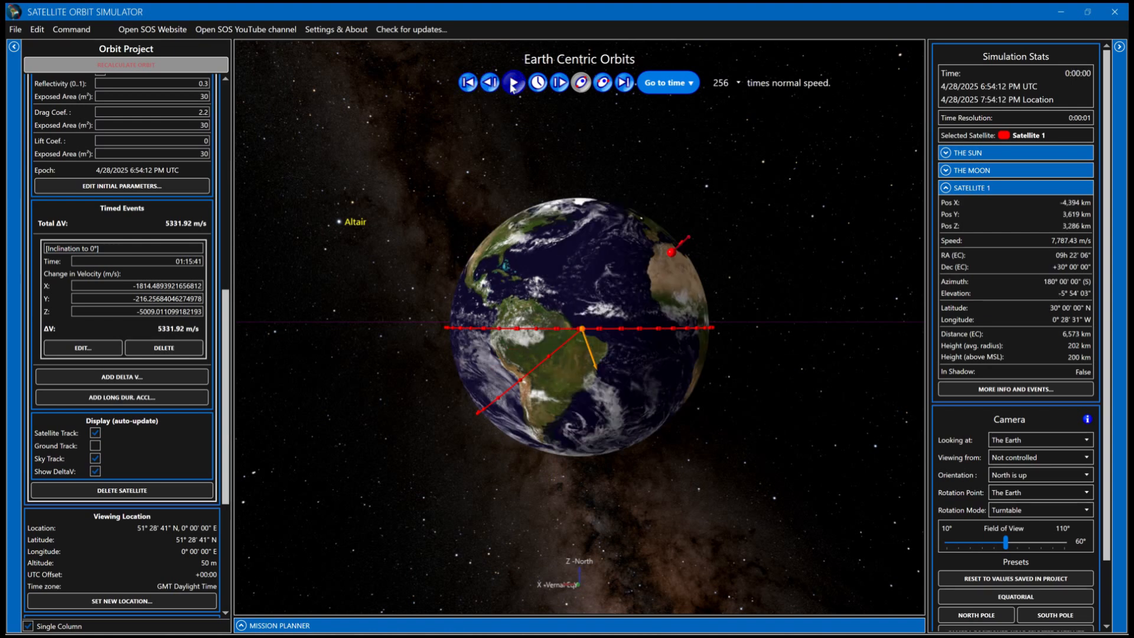
left_click(513, 84)
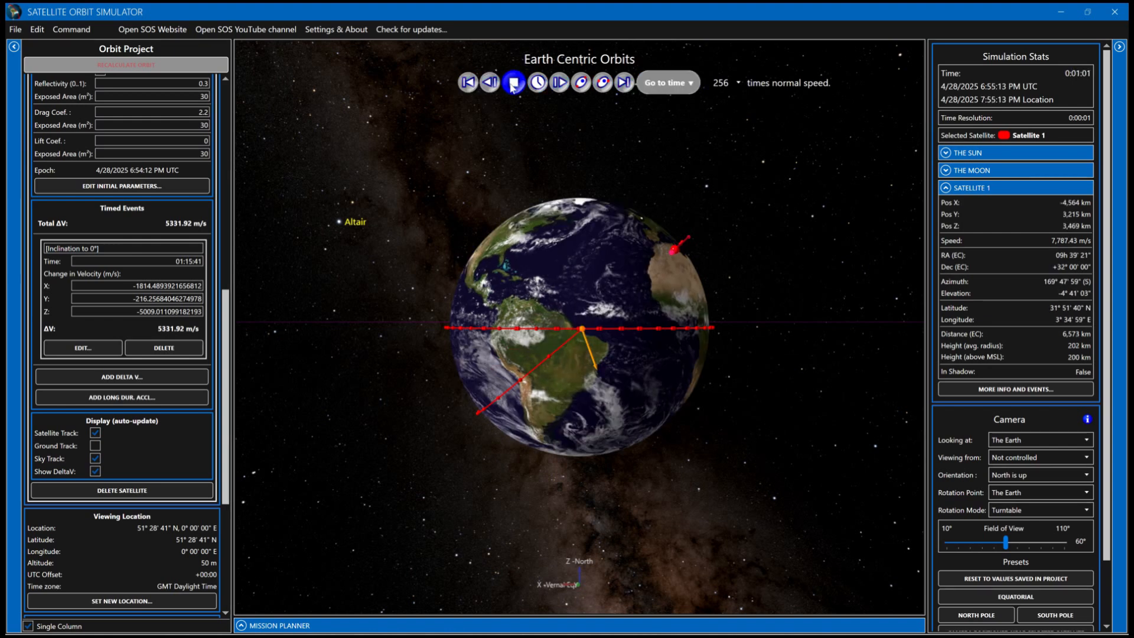
left_click(738, 89)
left_click(720, 230)
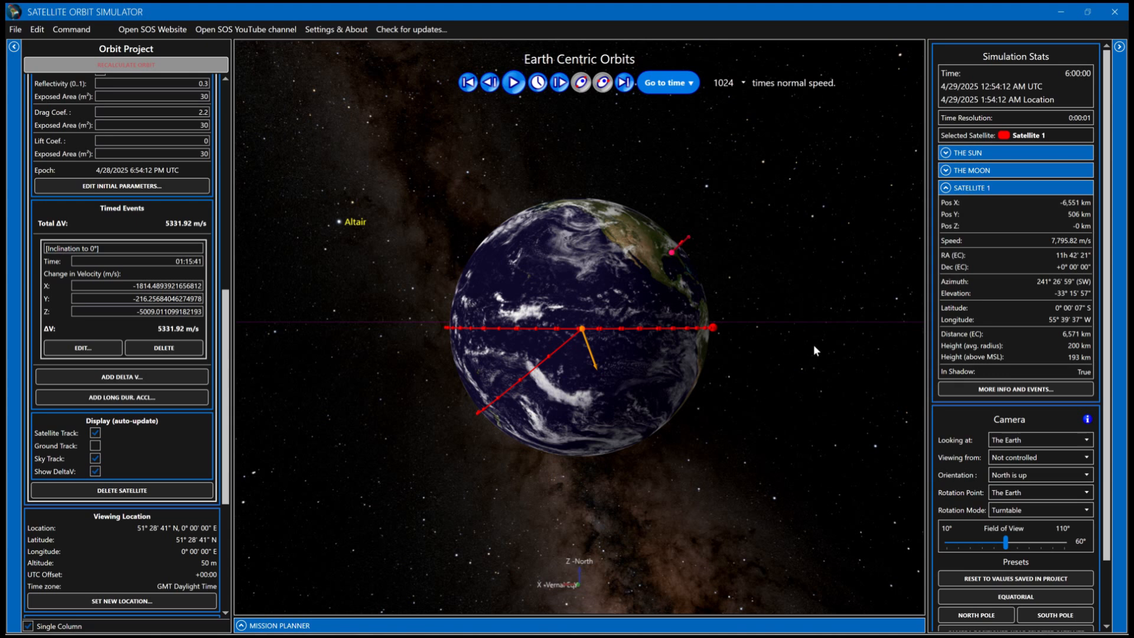
left_click(468, 83)
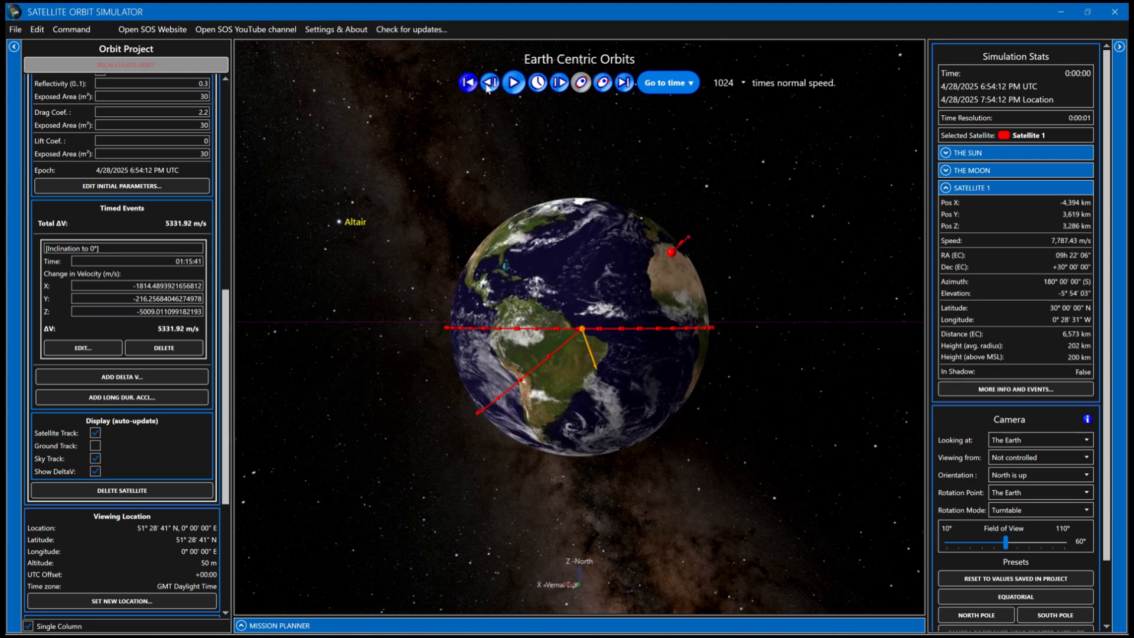
left_click(514, 84)
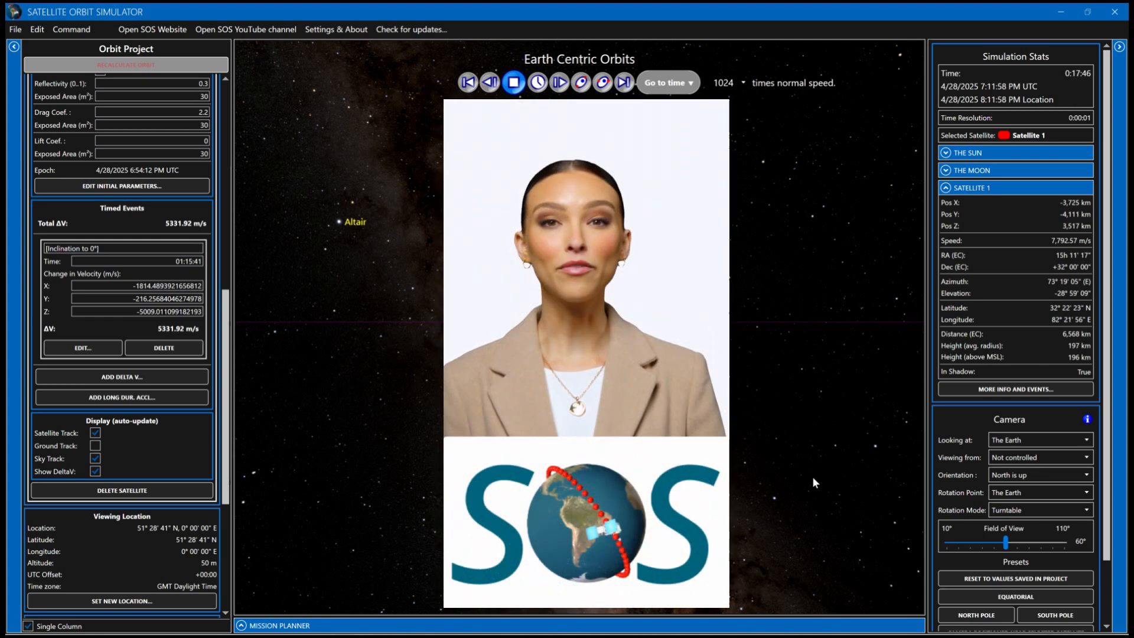